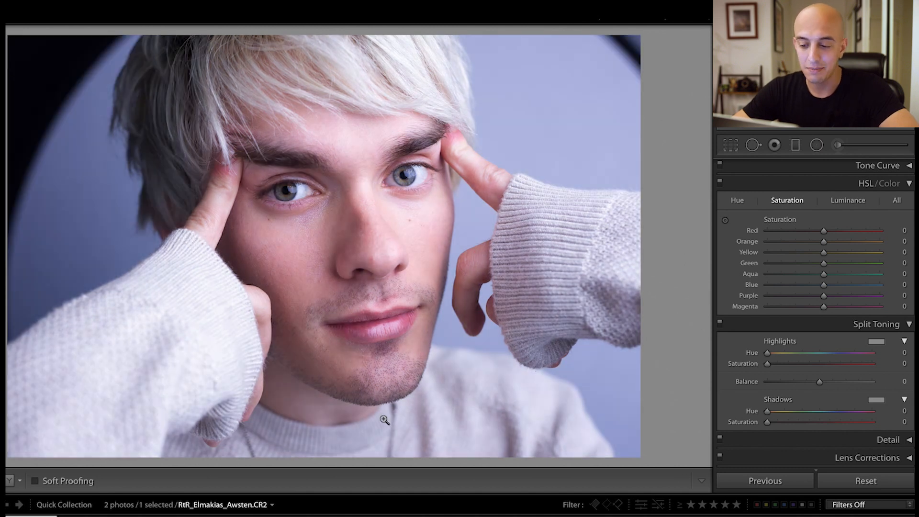
- Expand the Basic adjustments and collapse the HSL/Color and Split Toning sections
scroll(847, 263, up, 1)
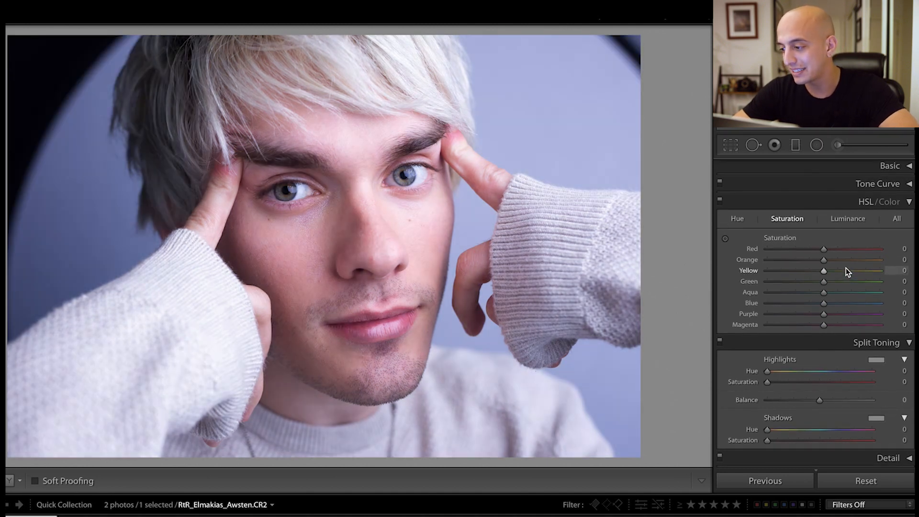
click(909, 201)
click(909, 164)
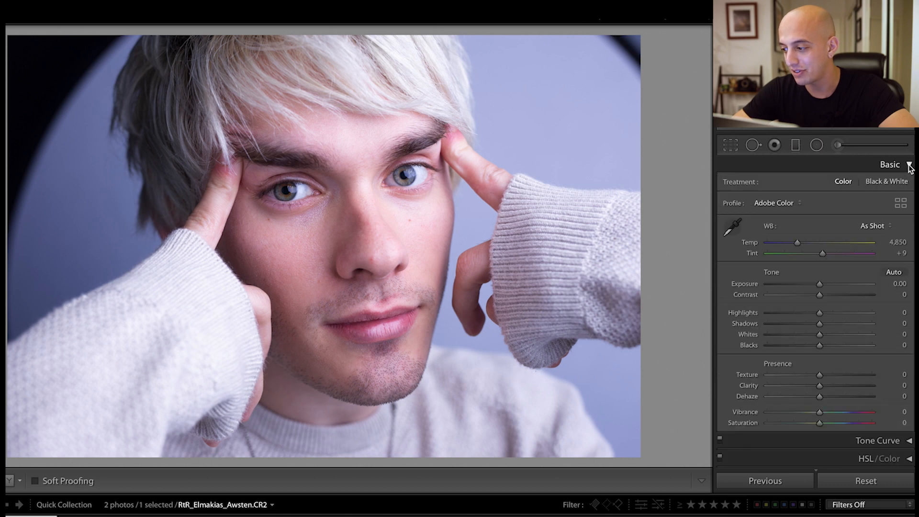
scroll(886, 338, down, 3)
click(909, 365)
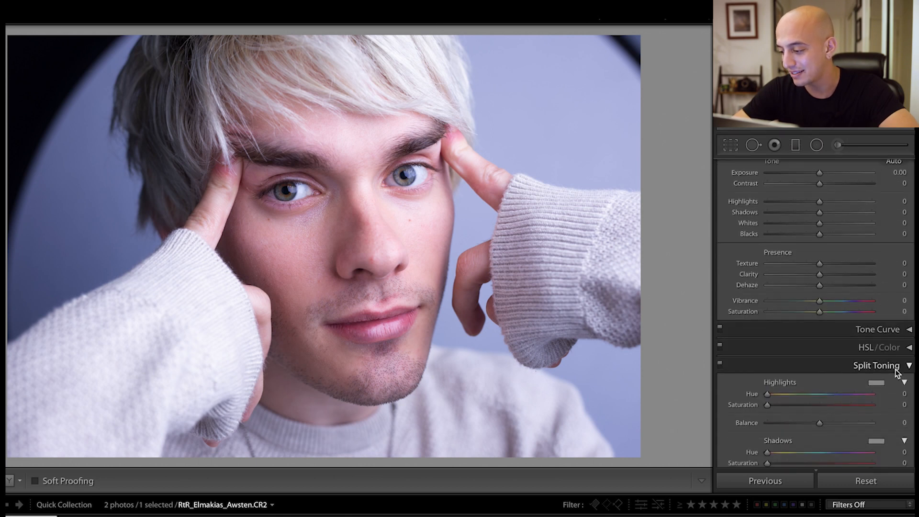
click(909, 365)
scroll(851, 303, up, 6)
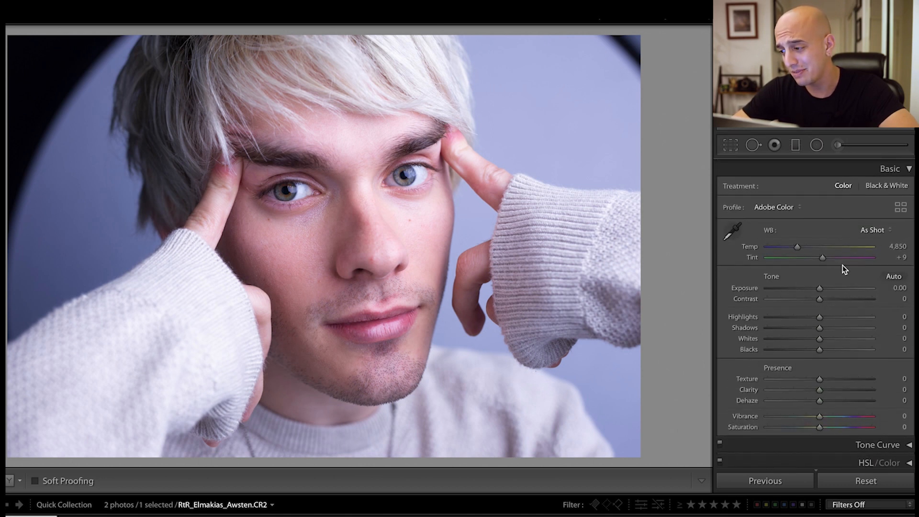
- Set the exposure to −1.20 and the white balance to temp 5,297 and tint −23
click(885, 475)
drag(807, 285, 807, 286)
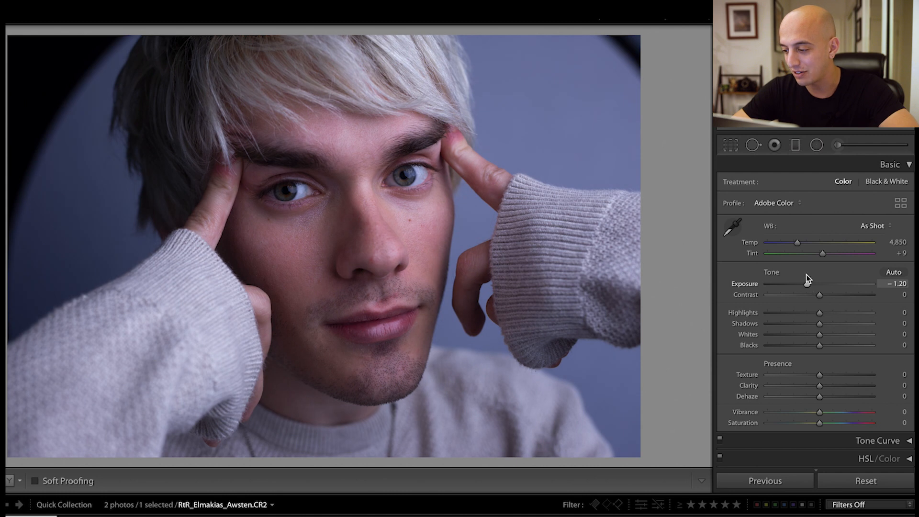
drag(808, 253, 801, 243)
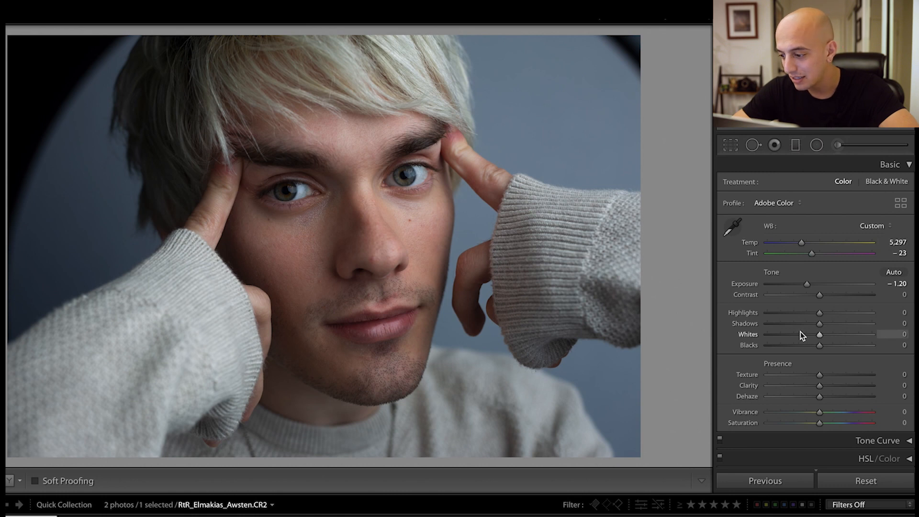
- Set highlights to −66, shadows to +31, whites to +42, blacks to +40 and clarity to −14
drag(799, 314, 785, 316)
mouse_move(832, 338)
mouse_down()
mouse_move(842, 335)
mouse_move(833, 346)
mouse_move(841, 347)
mouse_up()
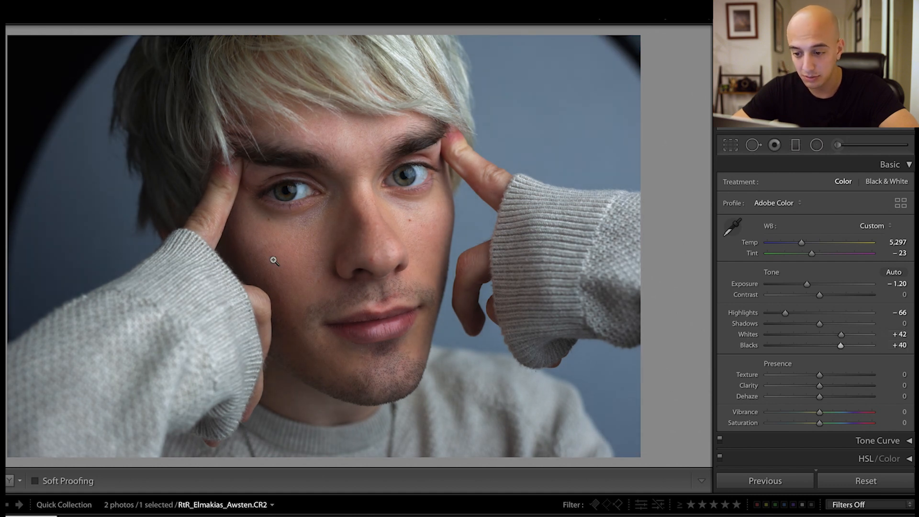
drag(834, 328, 837, 325)
scroll(836, 325, down, 2)
click(812, 334)
drag(811, 334, 811, 335)
- Shape the RGB tone curve into a gentle S with lowered shadows, an anchored midpoint and a slightly raised black point
scroll(812, 335, down, 4)
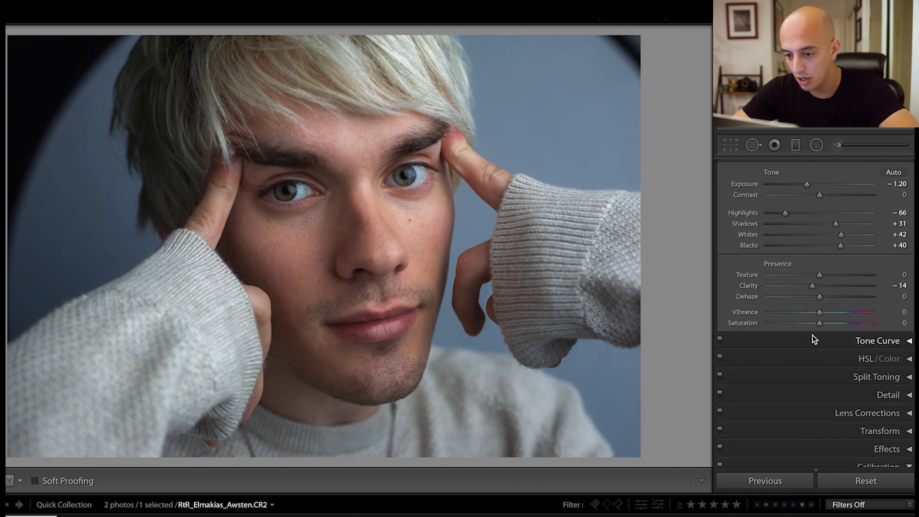
click(829, 314)
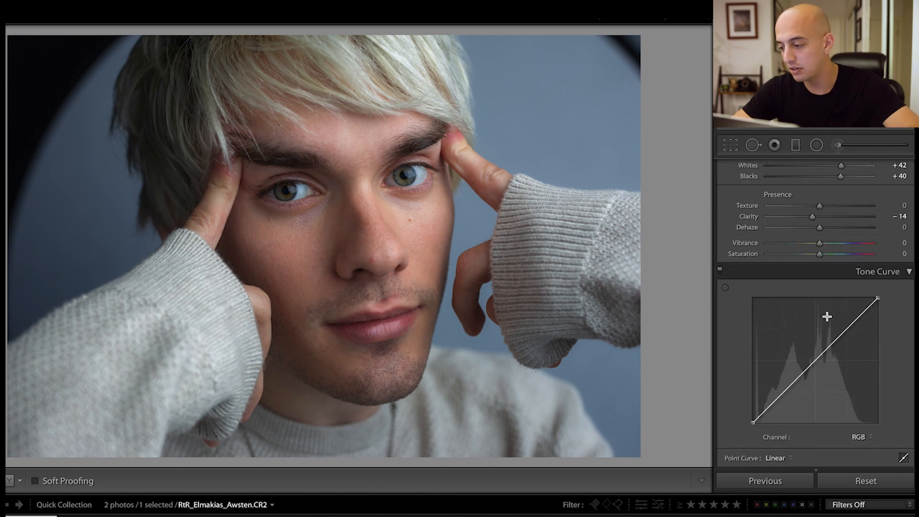
scroll(827, 316, up, 7)
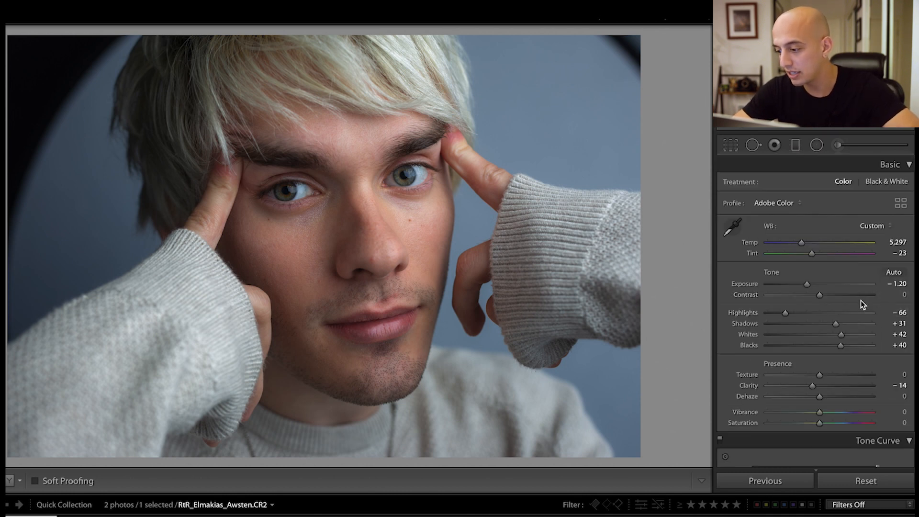
key(ctrl+1)
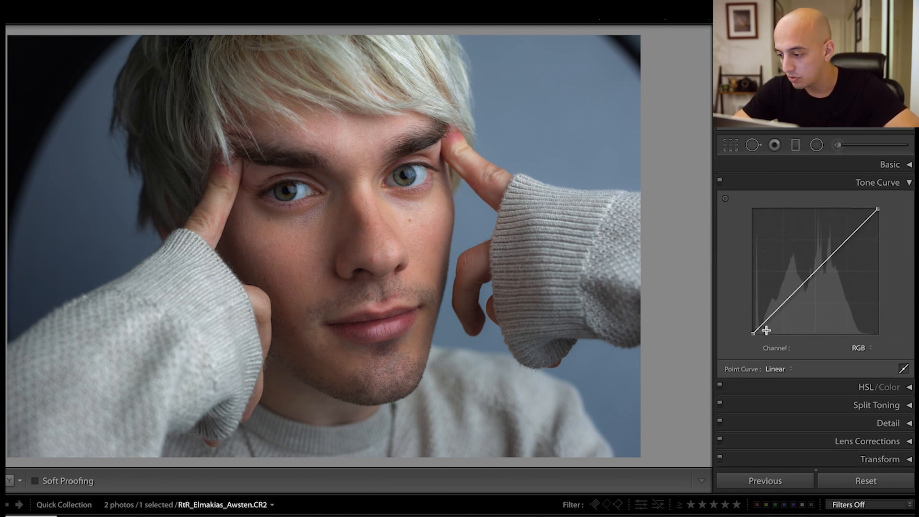
drag(777, 314, 783, 312)
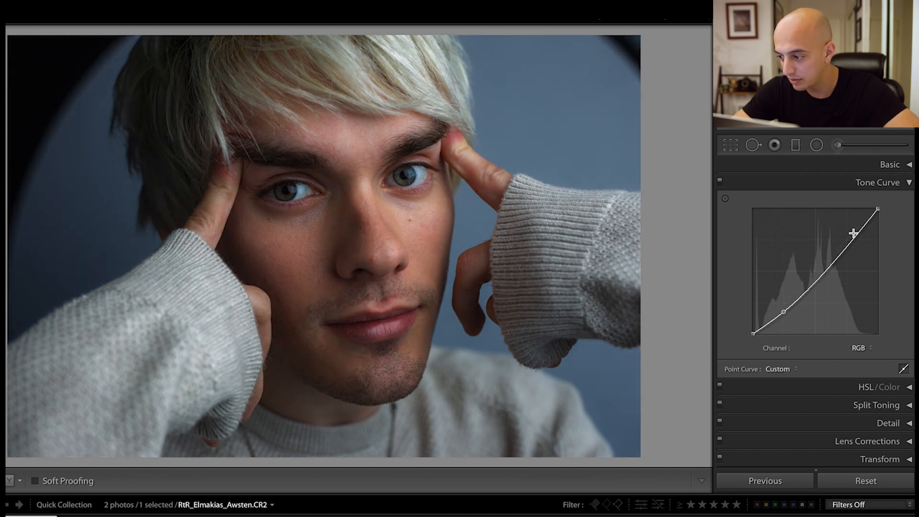
drag(852, 239, 849, 238)
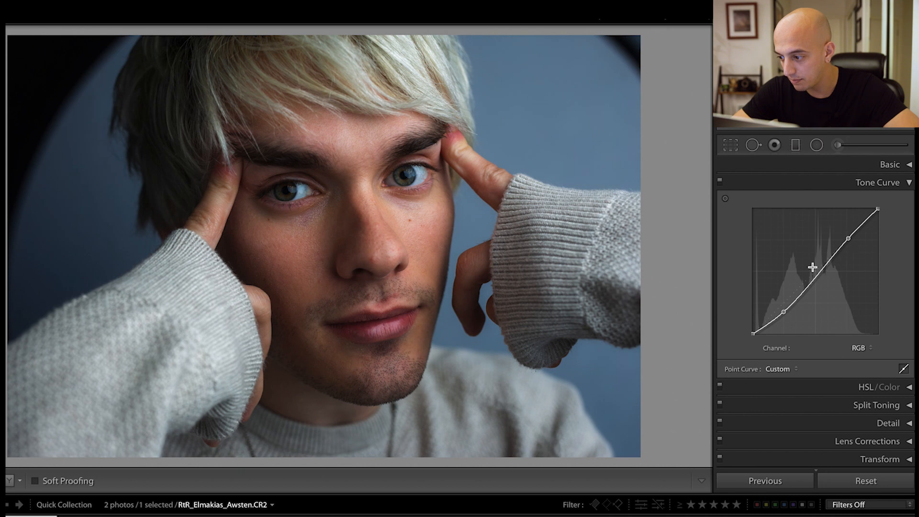
drag(814, 275, 816, 274)
drag(752, 331, 752, 329)
- Lower the Blue Primary saturation in the camera calibration to −57
scroll(773, 325, up, 1)
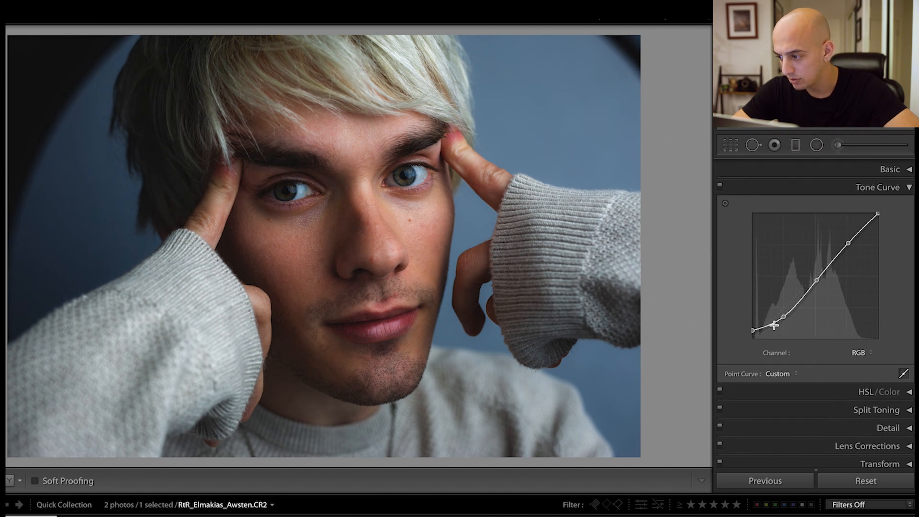
click(860, 192)
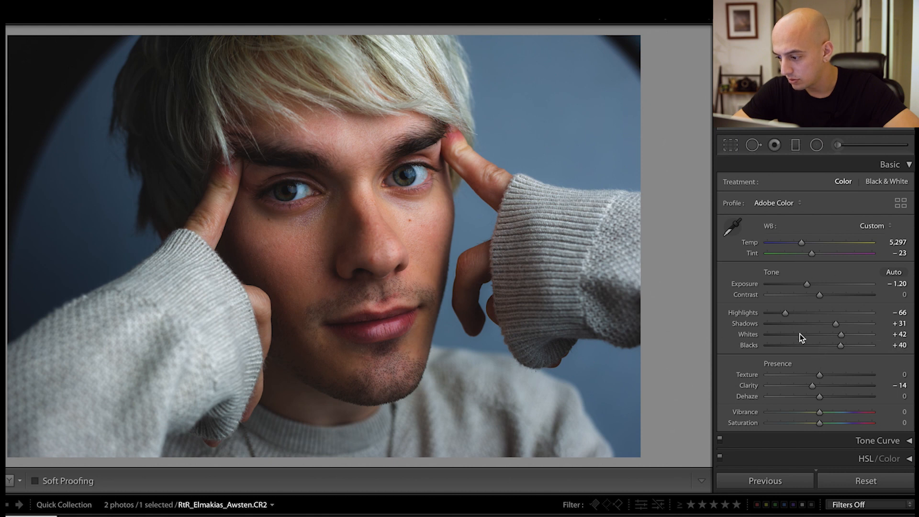
key(ctrl+9)
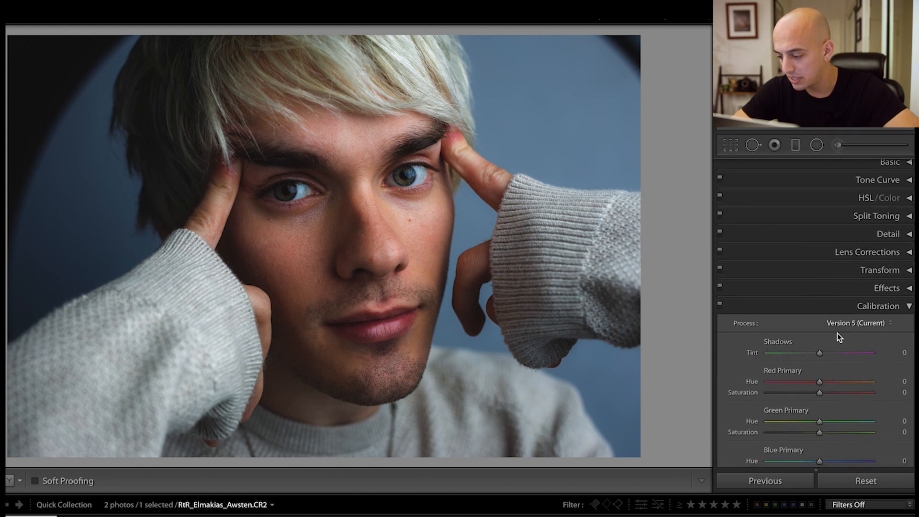
scroll(837, 333, down, 2)
drag(803, 454, 791, 453)
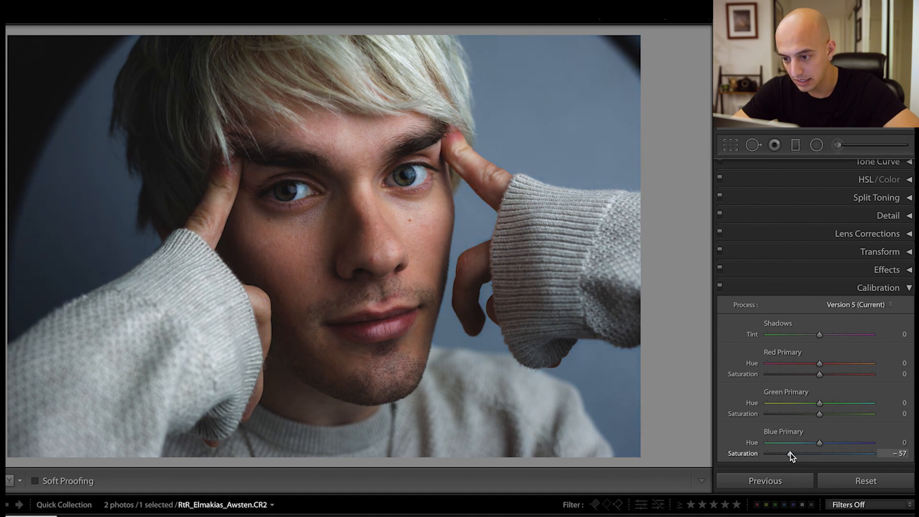
click(893, 287)
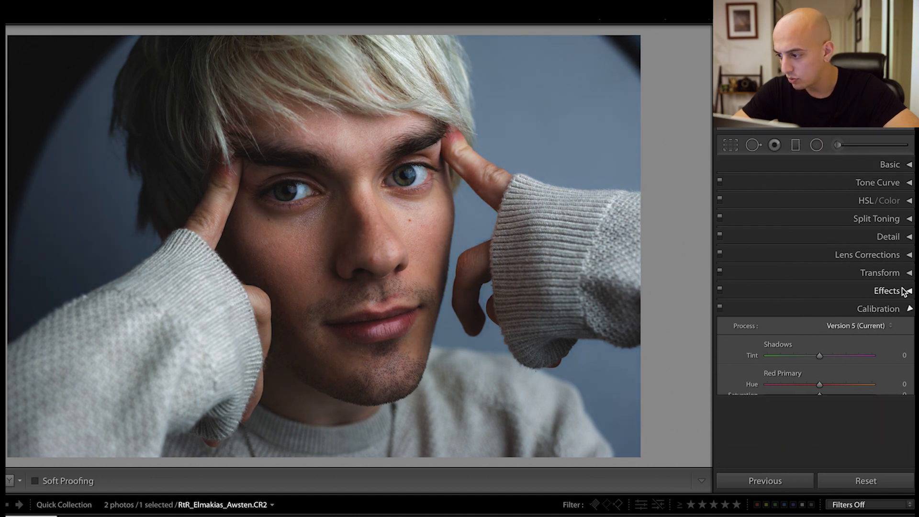
- Use the targeted saturation adjustment on the lips to reduce Red saturation to −11
click(910, 201)
click(725, 237)
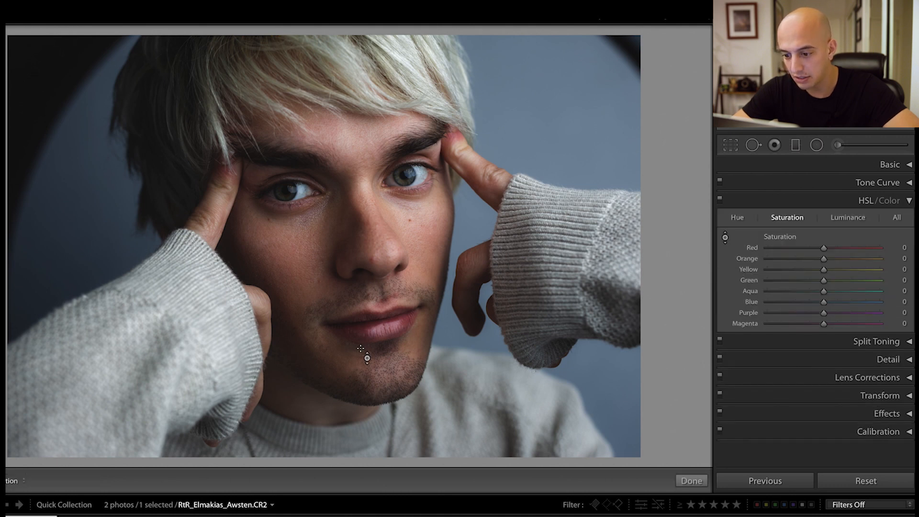
mouse_move(378, 327)
mouse_down()
mouse_move(378, 344)
mouse_move(377, 328)
mouse_up()
- Lower the contrast in the Basic adjustments to −100
click(891, 166)
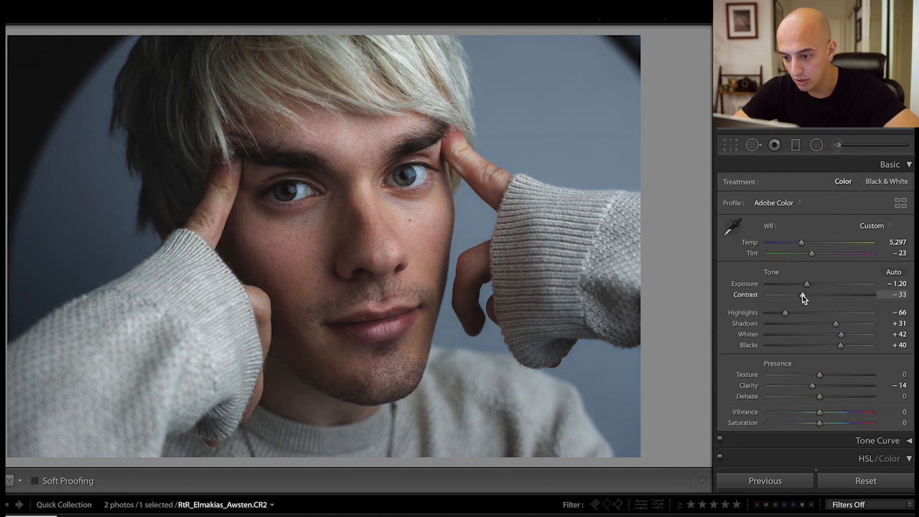
drag(802, 295, 744, 283)
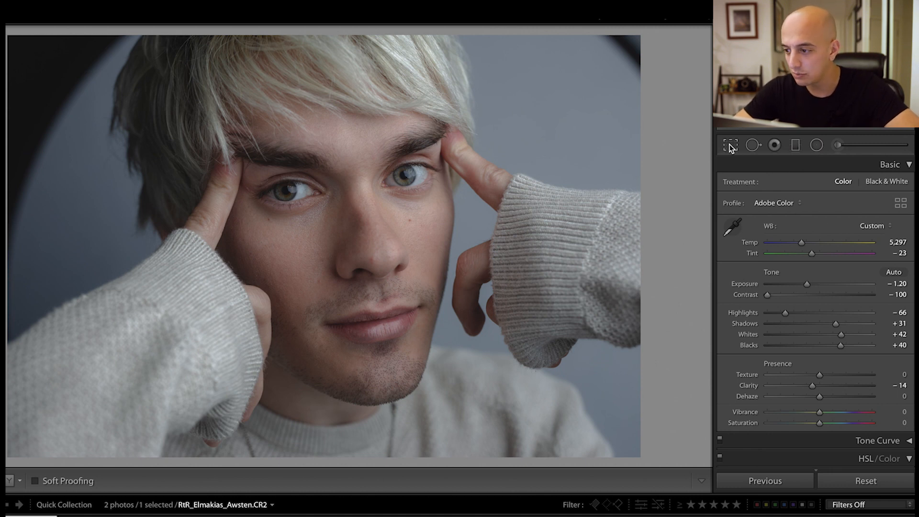
- Heal the blemish on the tip of the nose with spot removal, sampling skin just beside it
click(753, 144)
click(369, 262)
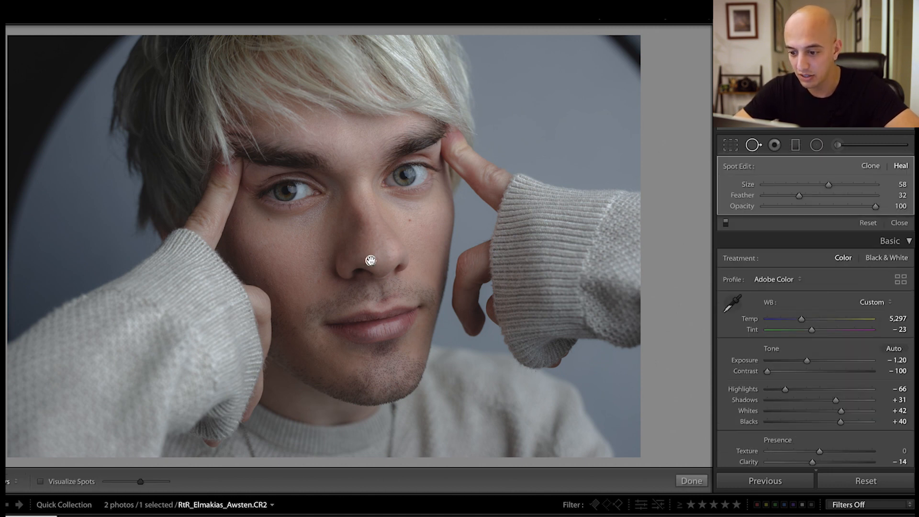
drag(392, 260, 390, 261)
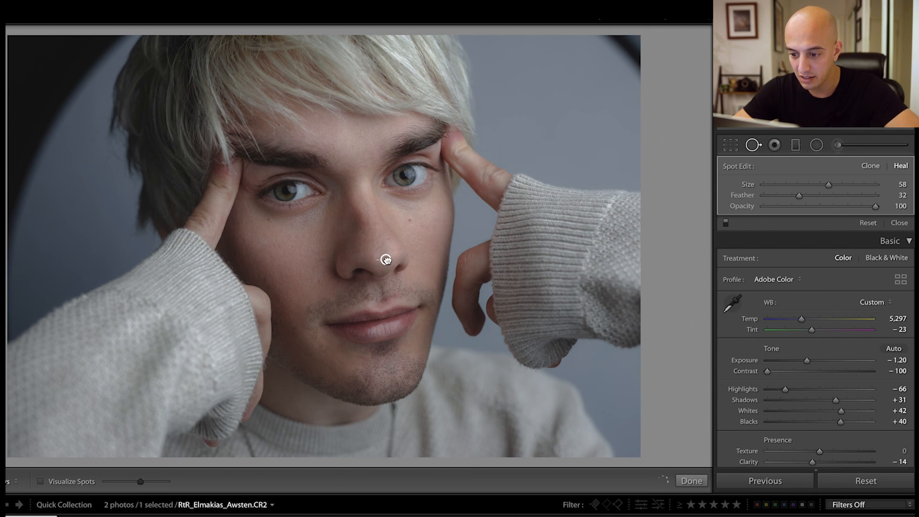
click(319, 282)
click(691, 480)
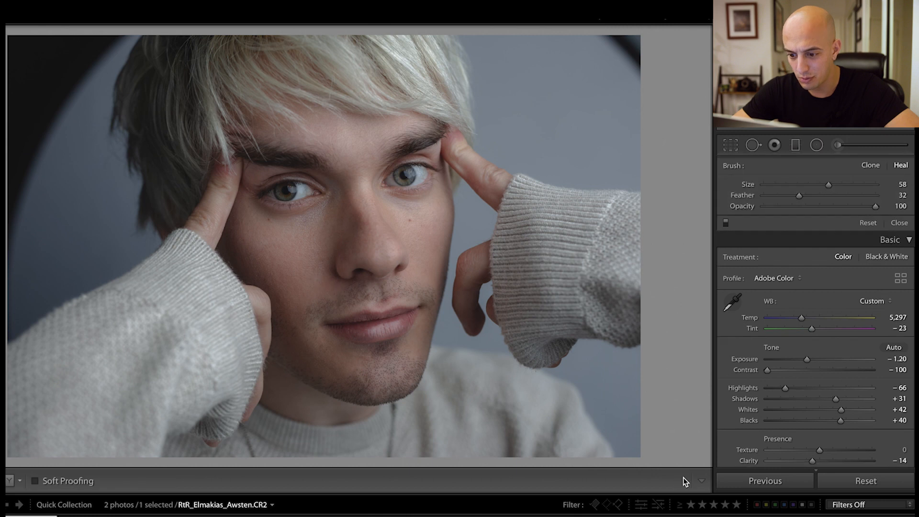
- Heal the blemish on the cheek beside the nose, sampling skin just above it
click(328, 285)
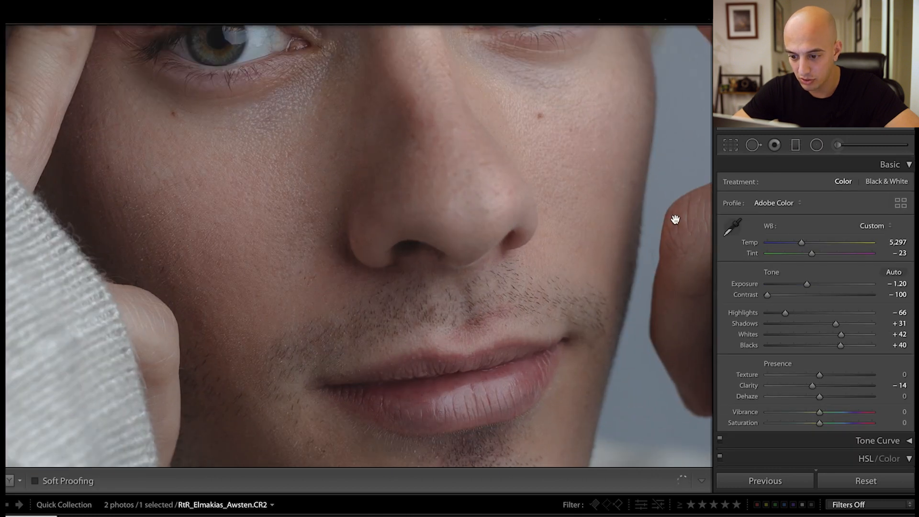
click(752, 144)
click(310, 267)
drag(347, 310, 304, 242)
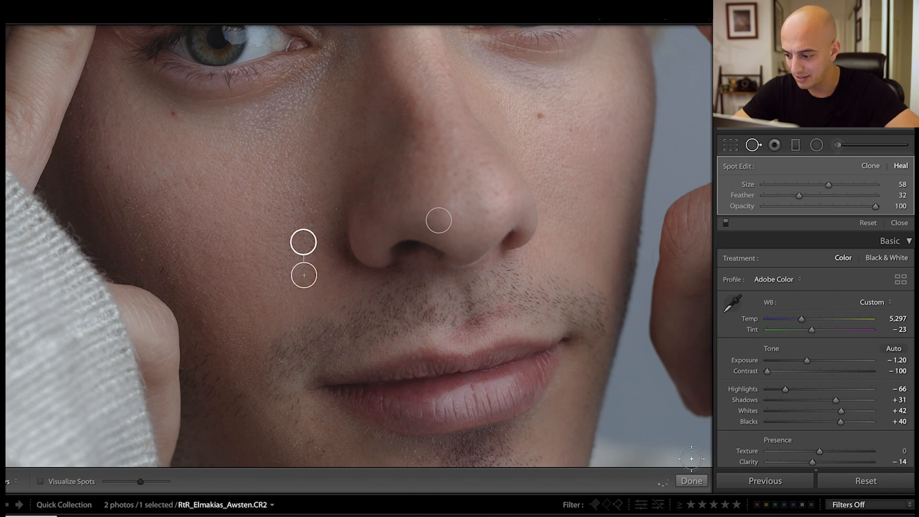
click(691, 480)
click(522, 301)
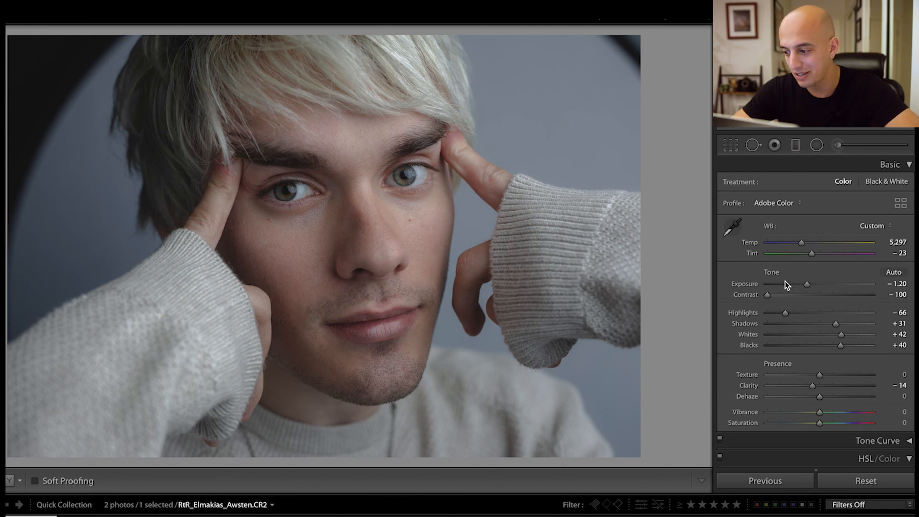
- Set the contrast to −77 and the blacks to +14
drag(781, 295, 779, 296)
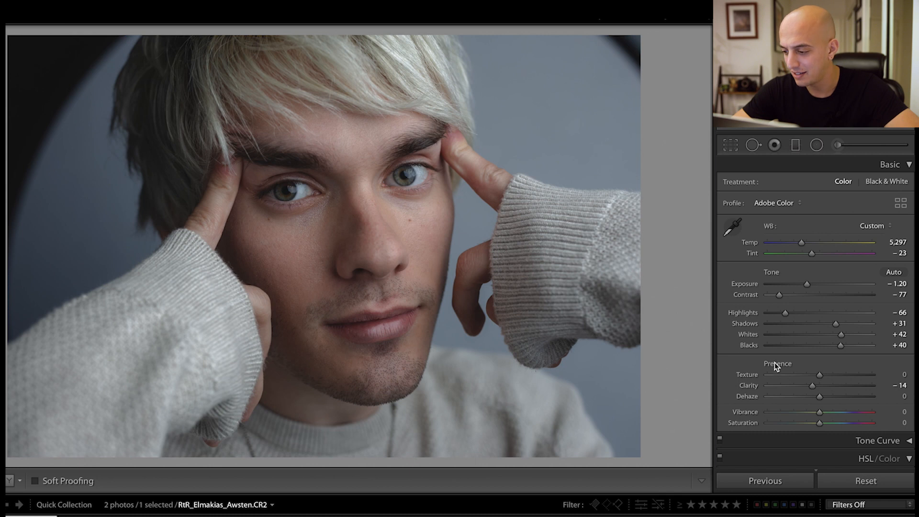
click(829, 346)
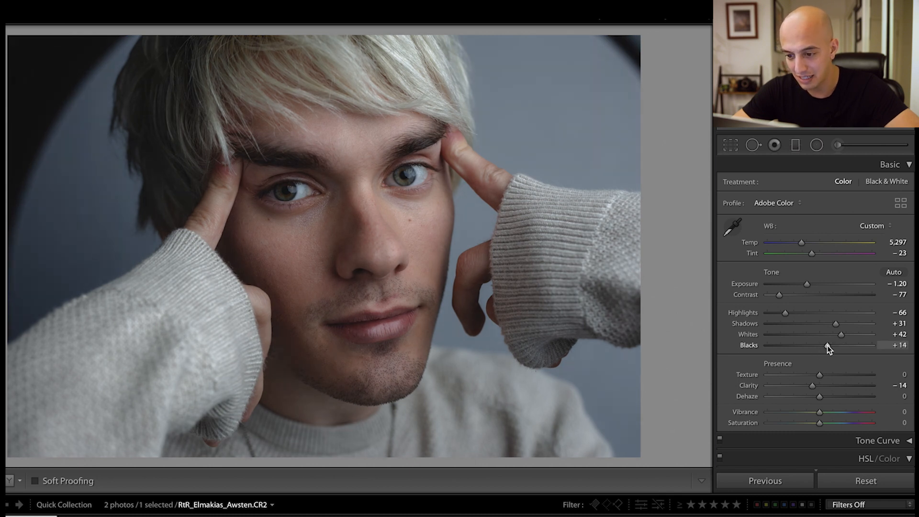
scroll(750, 334, down, 3)
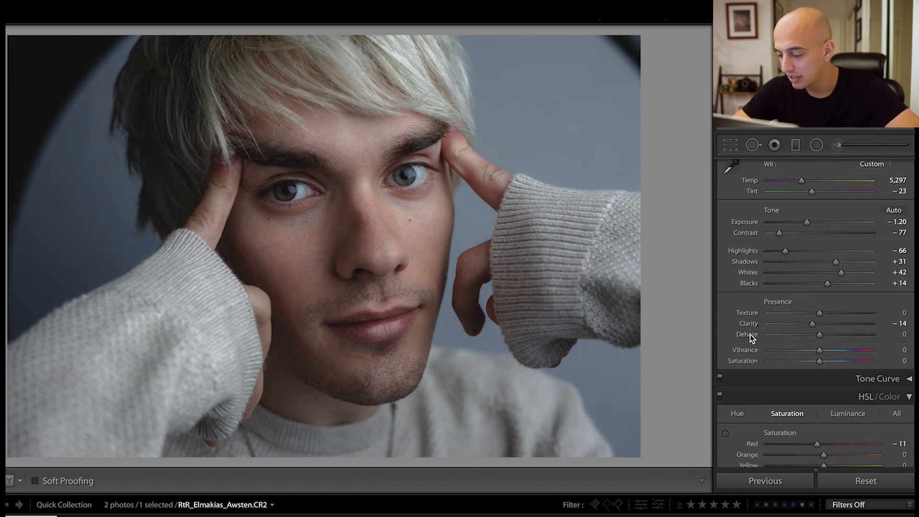
scroll(756, 332, up, 3)
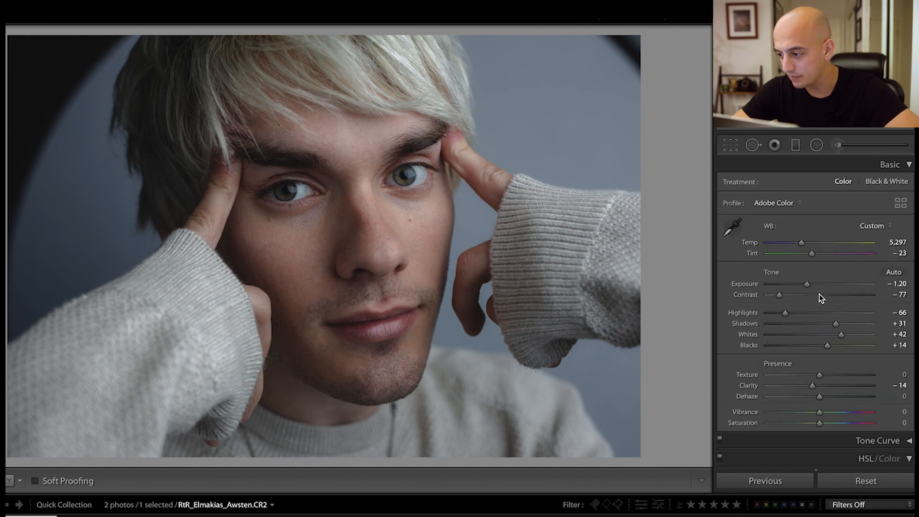
- Tint the shadows blue with split toning, using hue 205 and saturation 10
key(super+1)
click(908, 201)
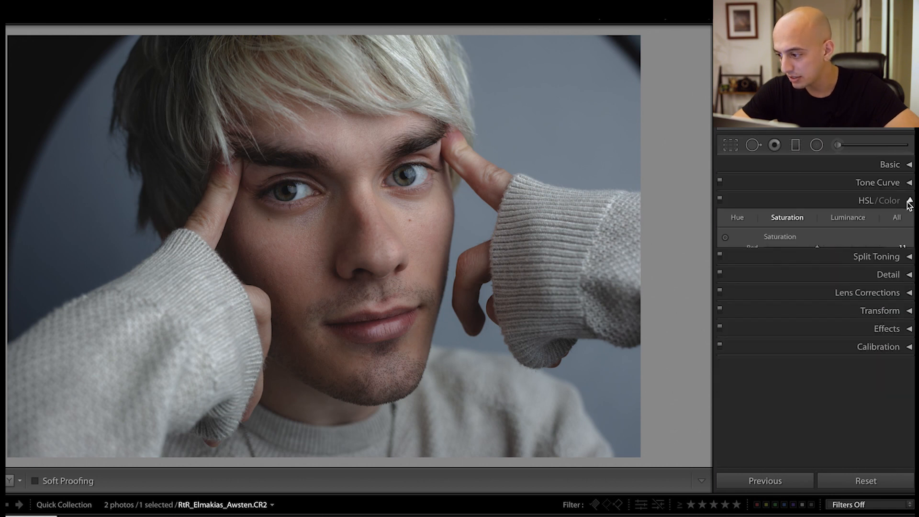
click(882, 220)
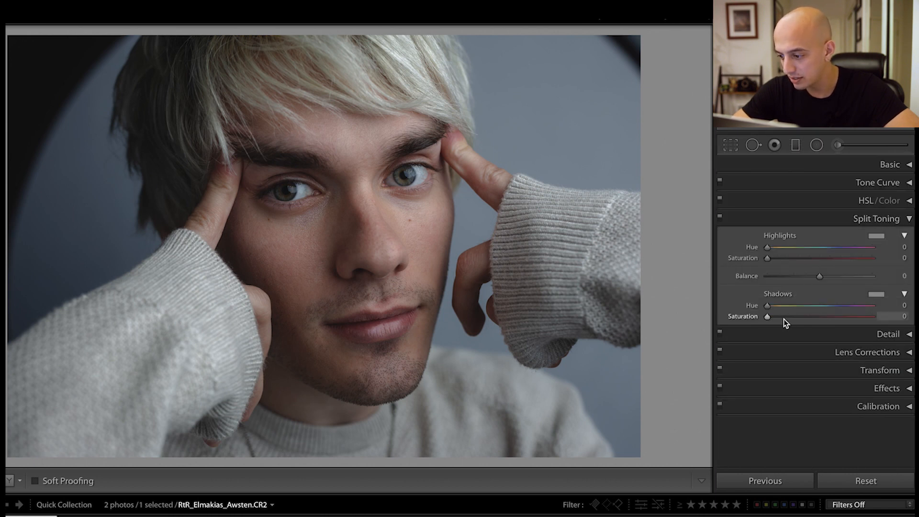
drag(784, 317, 828, 307)
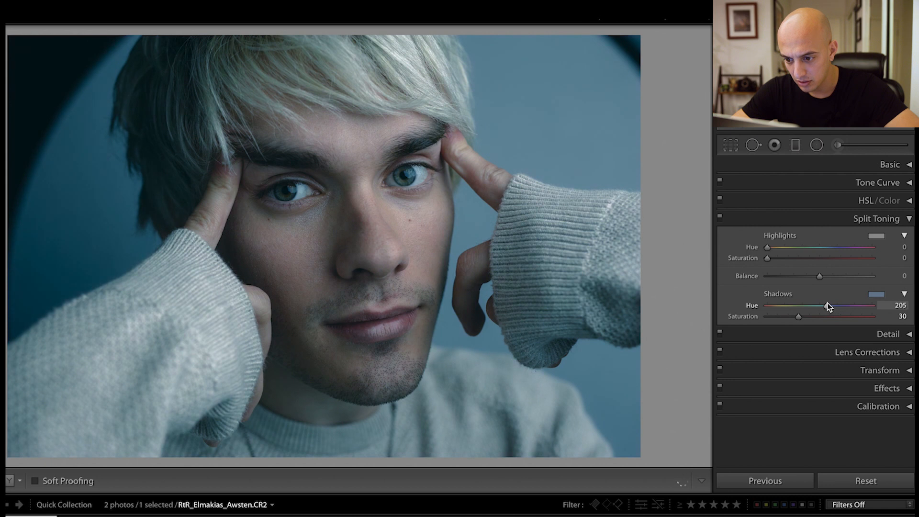
click(780, 317)
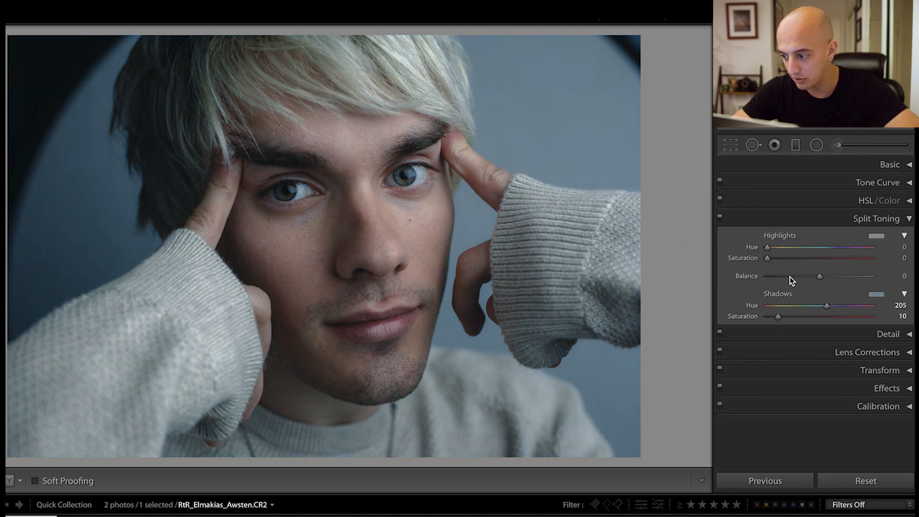
- Tint the highlights green with split toning, using hue 98 and saturation 3, and compare the photo before and after
click(788, 258)
drag(788, 258, 781, 258)
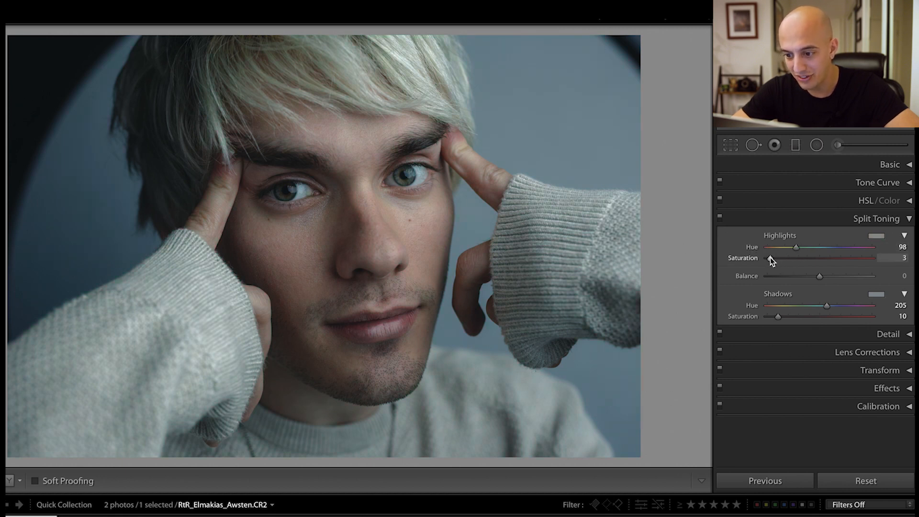
key(backslash)
key(backslash)
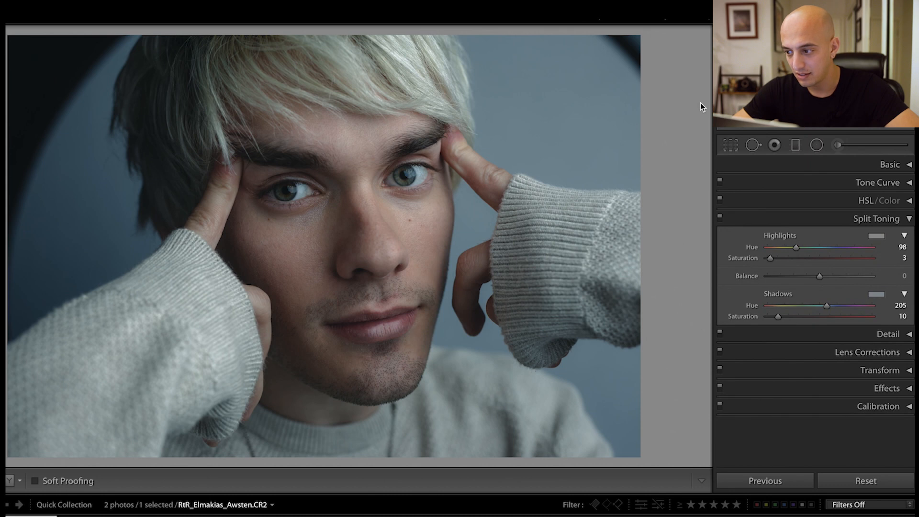
- Crop a narrow strip off both sides of the portrait, keeping the full height, and check the eye up close
click(730, 145)
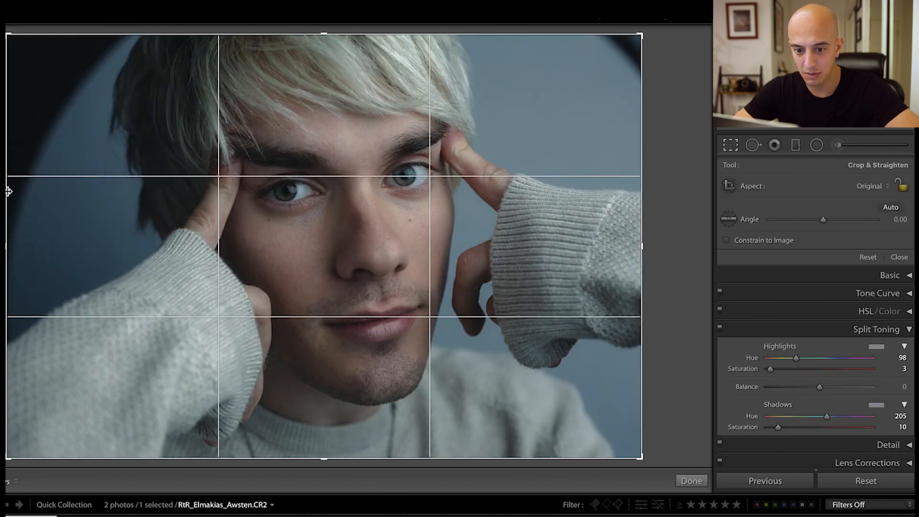
drag(8, 191, 19, 196)
drag(626, 240, 584, 240)
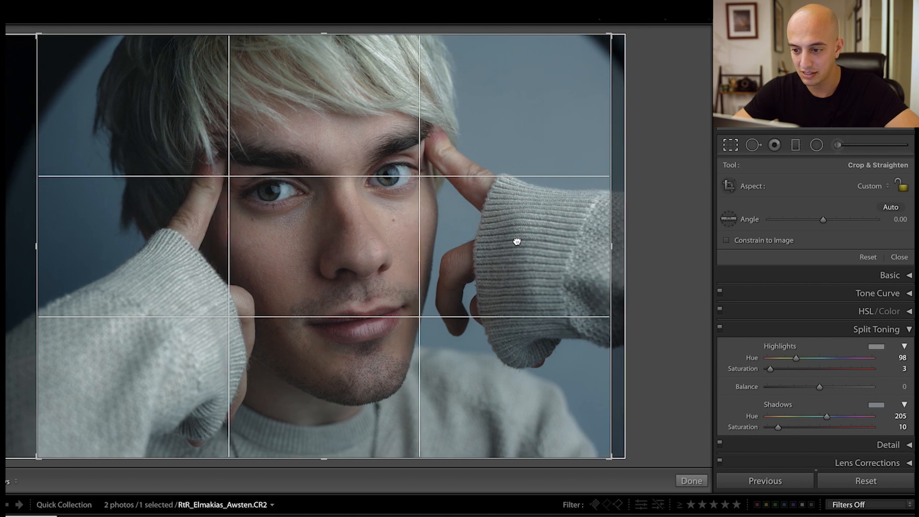
key(Return)
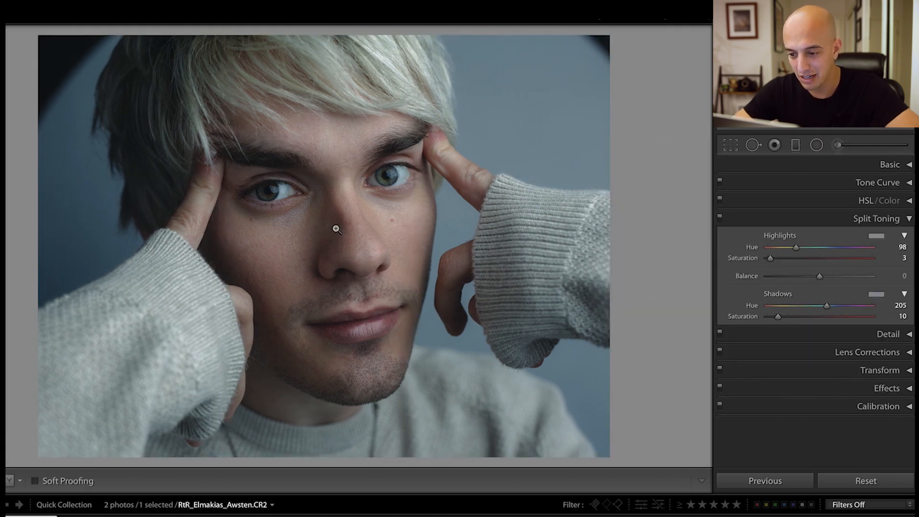
click(301, 178)
click(300, 177)
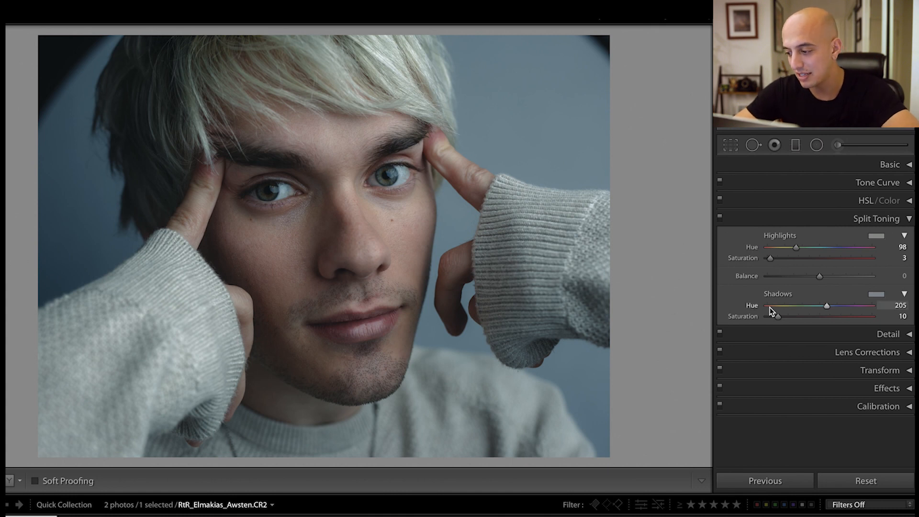
- Try a black-and-white treatment with split toning disabled and the contrast at −1, and undo the conversion
click(907, 219)
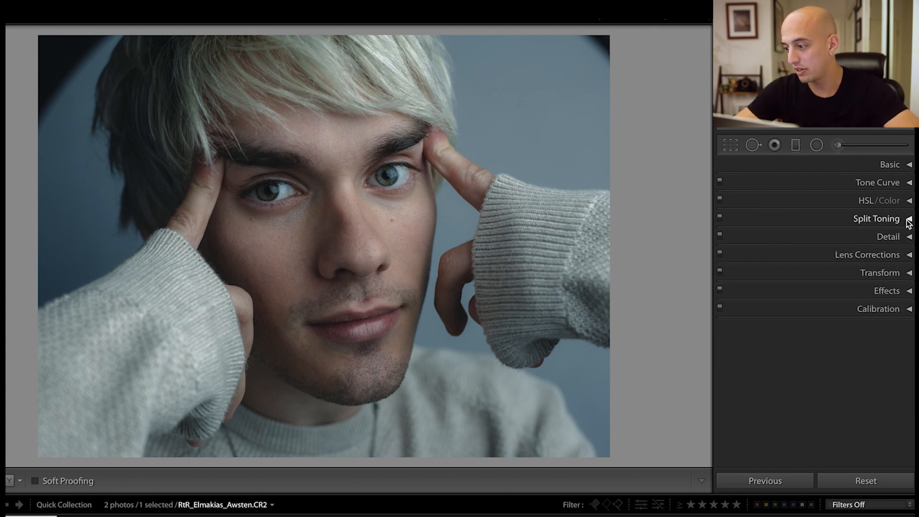
click(909, 165)
click(893, 180)
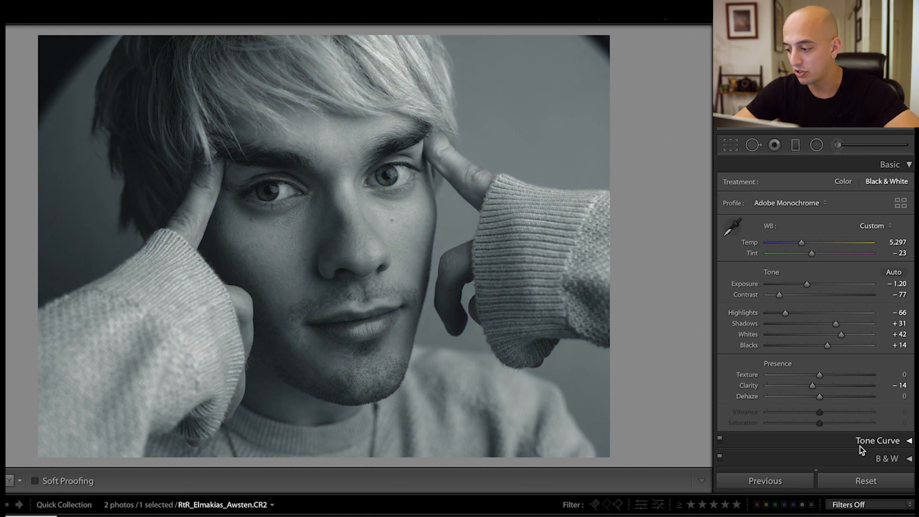
scroll(859, 446, down, 2)
scroll(859, 446, down, 2)
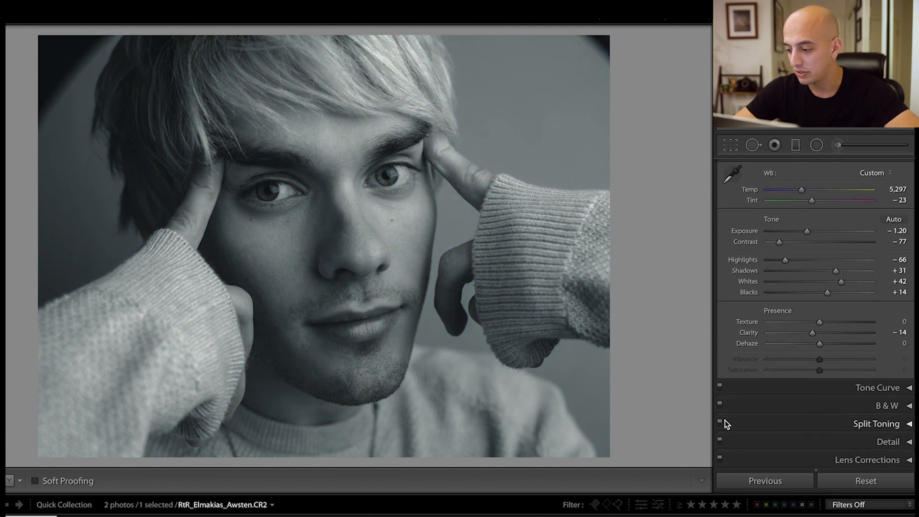
scroll(761, 378, up, 4)
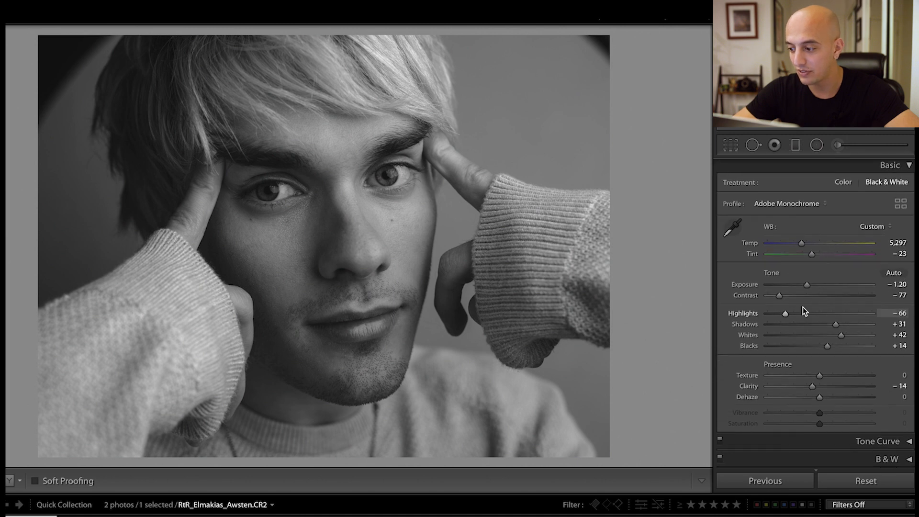
click(821, 295)
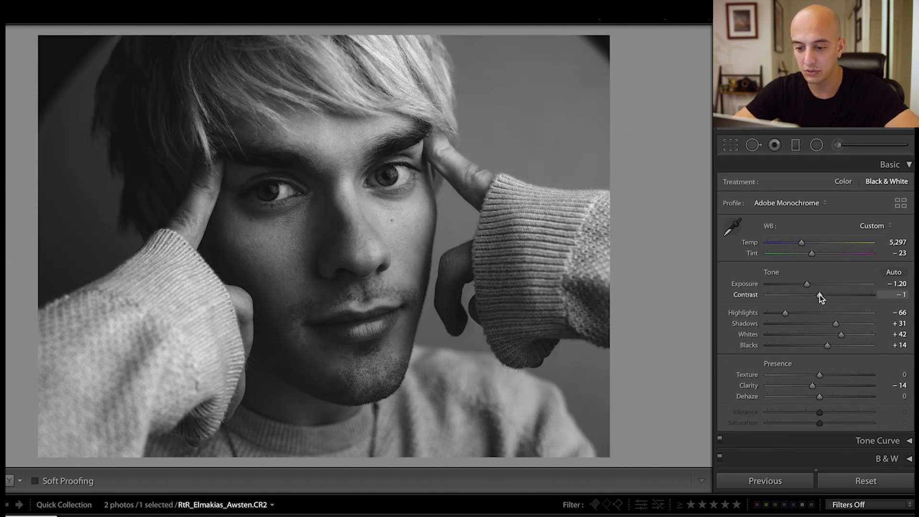
key(ctrl+z)
key(ctrl+z)
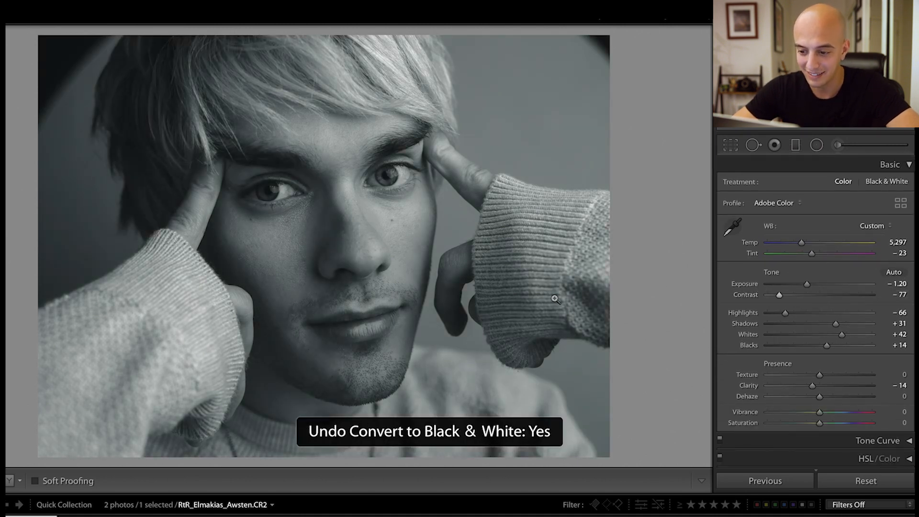
- Compare the portrait with the neighbouring photo and set the highlights to −20
key(Right)
key(Left)
key(Right)
key(Left)
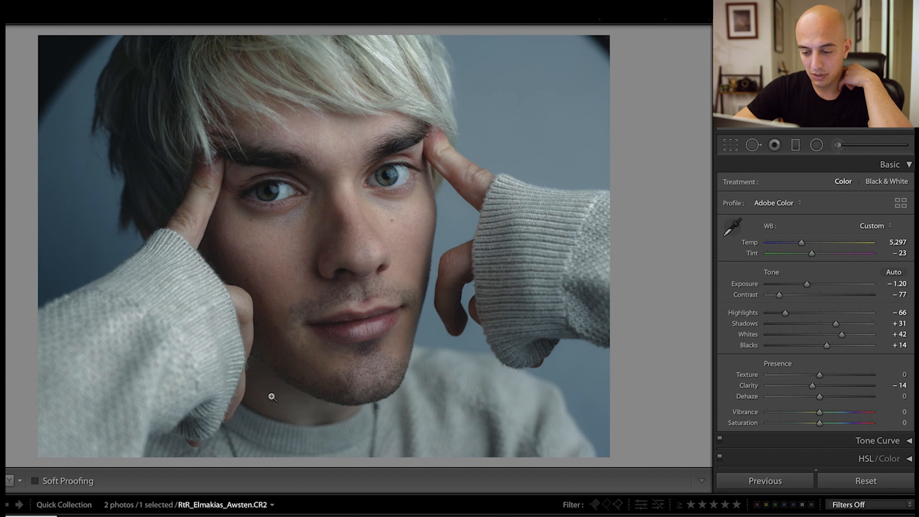
drag(785, 308, 808, 312)
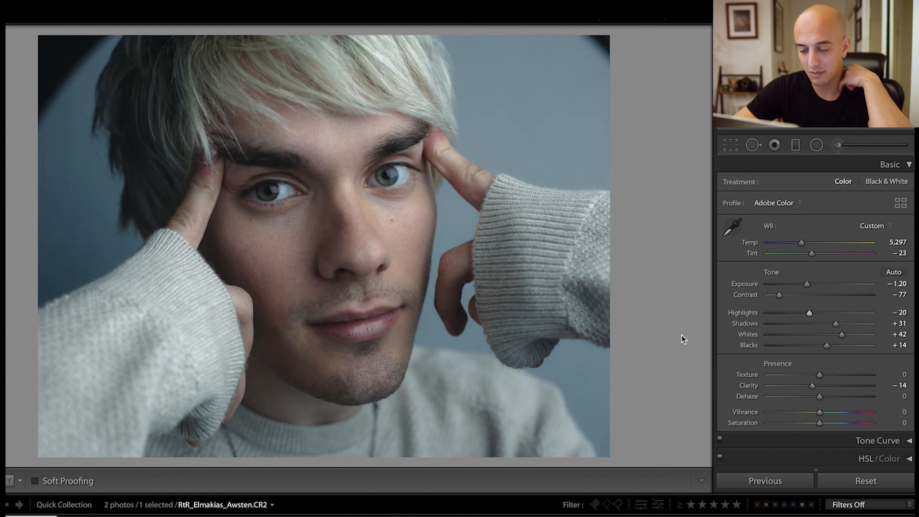